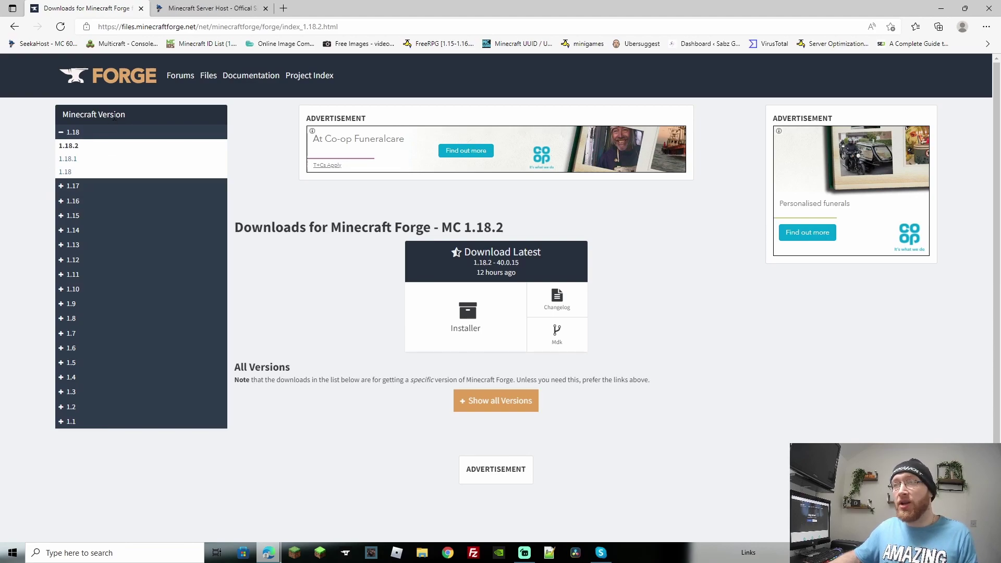
Step: Download the latest Forge 1.18.2 - 40.0.15 installer, skipping the advertisement, and return to the Forge downloads page
click(468, 323)
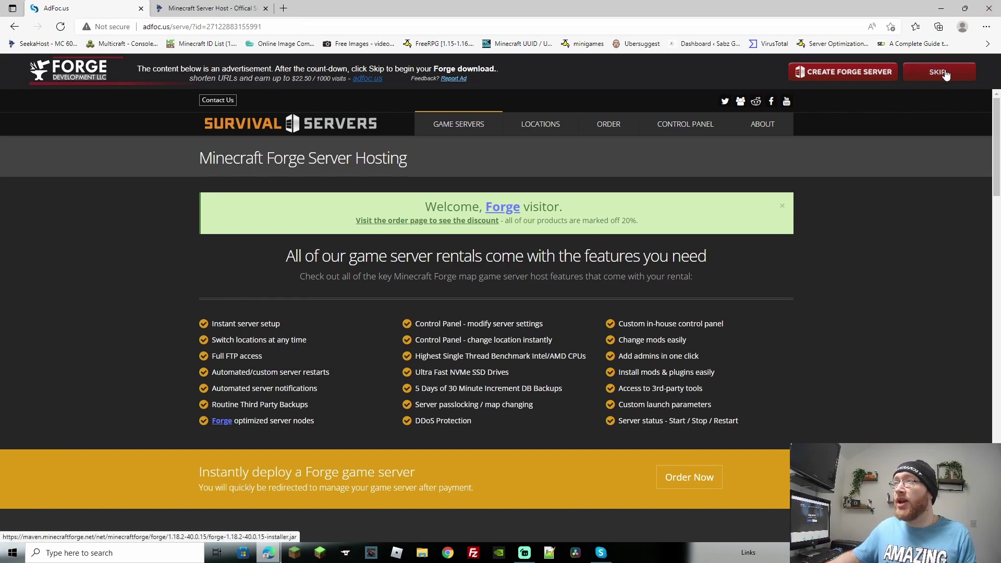
click(947, 73)
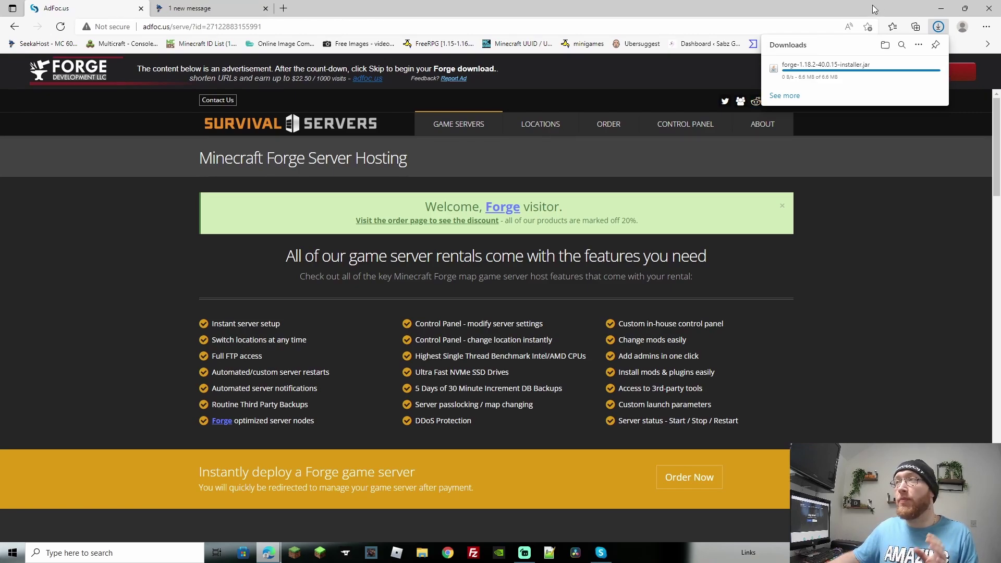
click(13, 29)
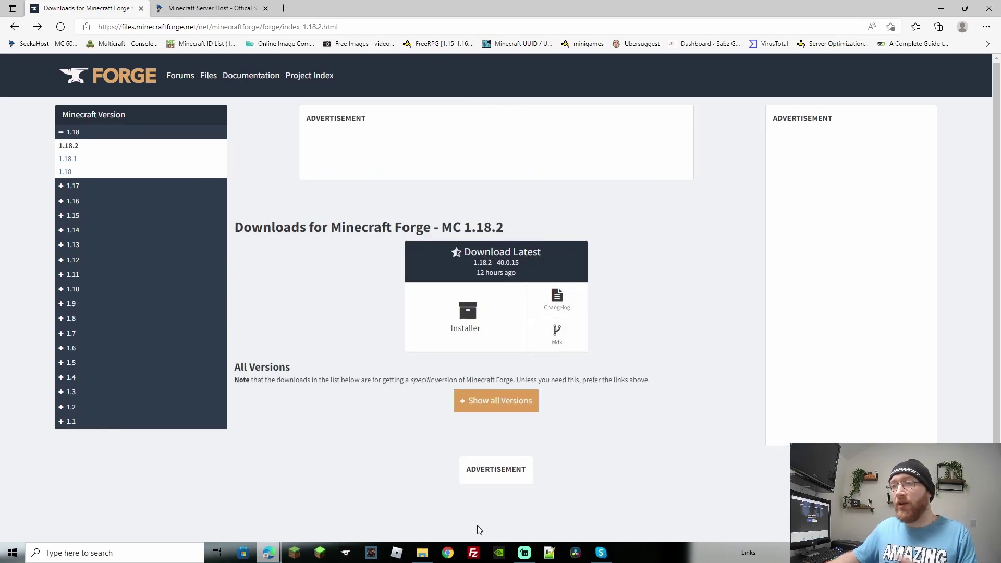
Step: Run forge-1.18.2-40.0.15-installer.jar from the Downloads folder and install the Forge client in the default .minecraft directory
click(423, 554)
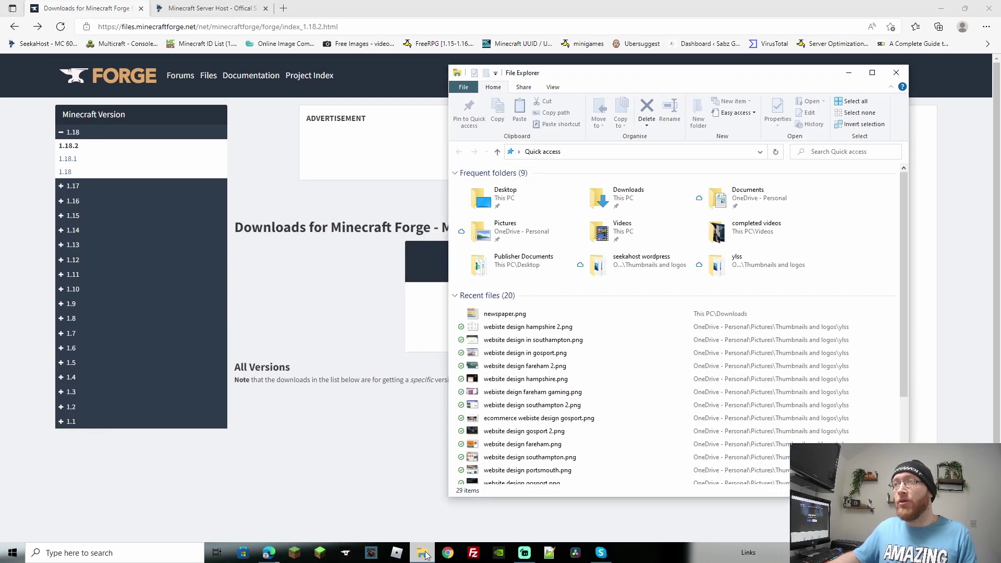
double_click(628, 197)
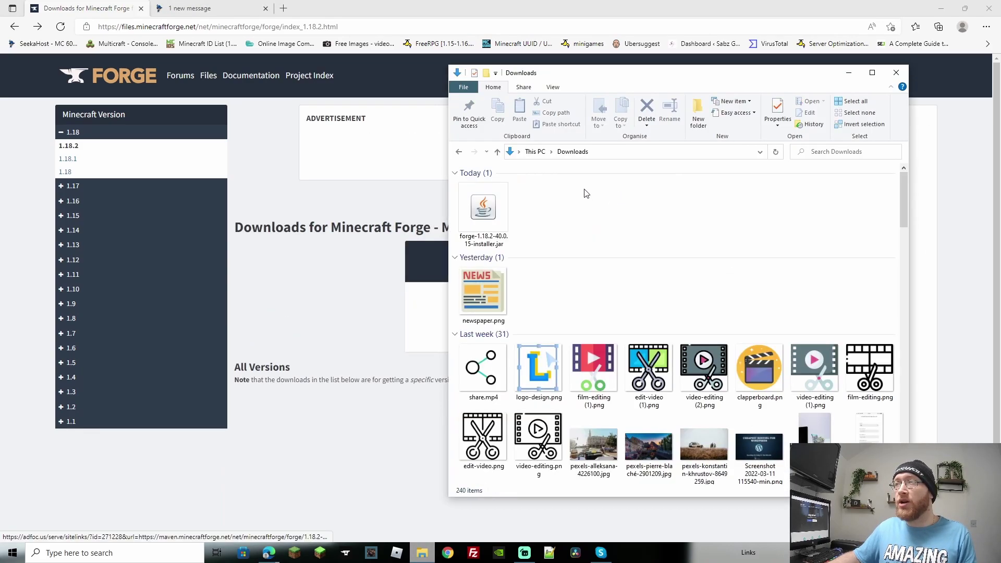
double_click(493, 211)
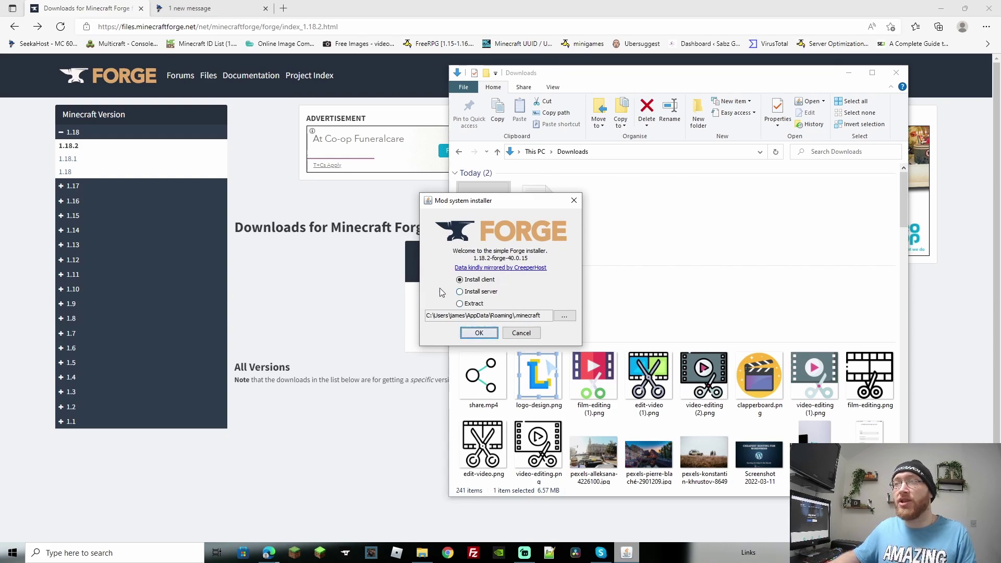
click(481, 333)
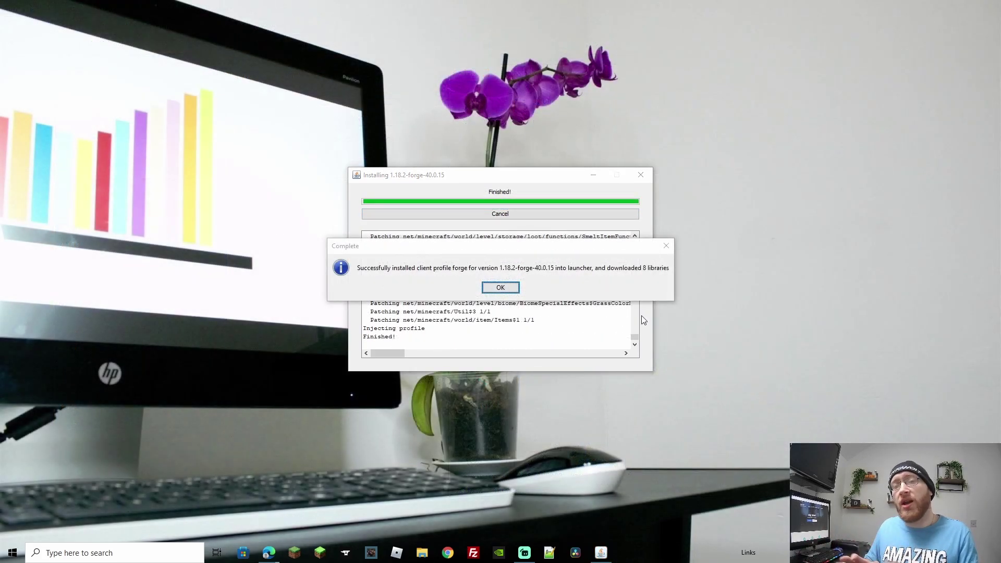
click(506, 288)
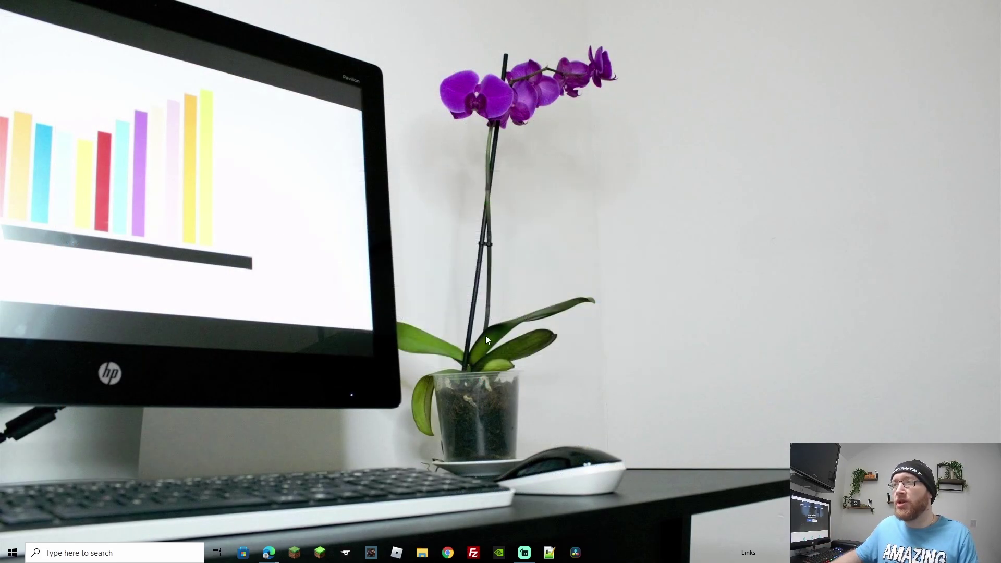
Step: Open the Minecraft Launcher and look through the Java Edition installations for the forge 1.18.2-forge-40.0.15 profile
click(295, 552)
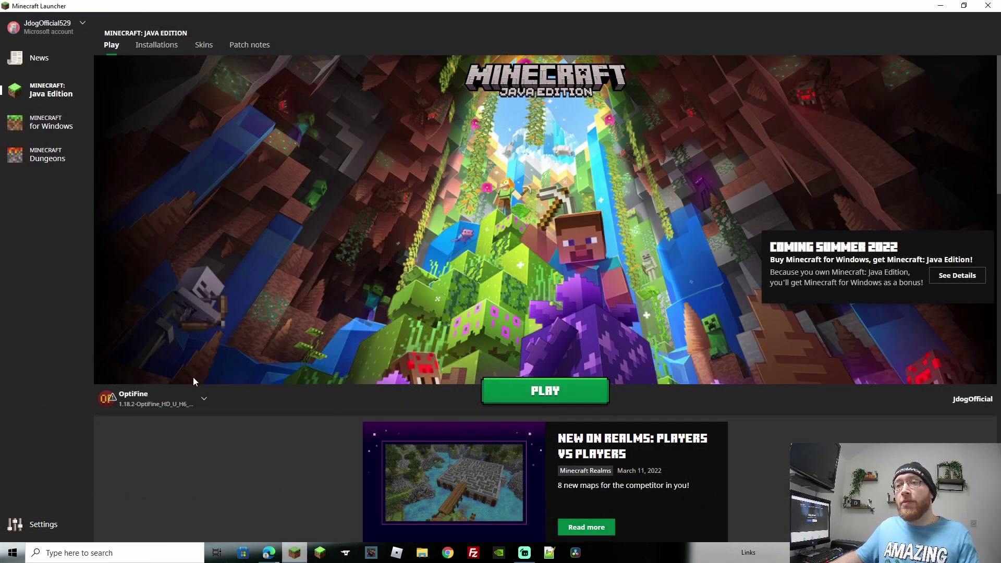
click(203, 399)
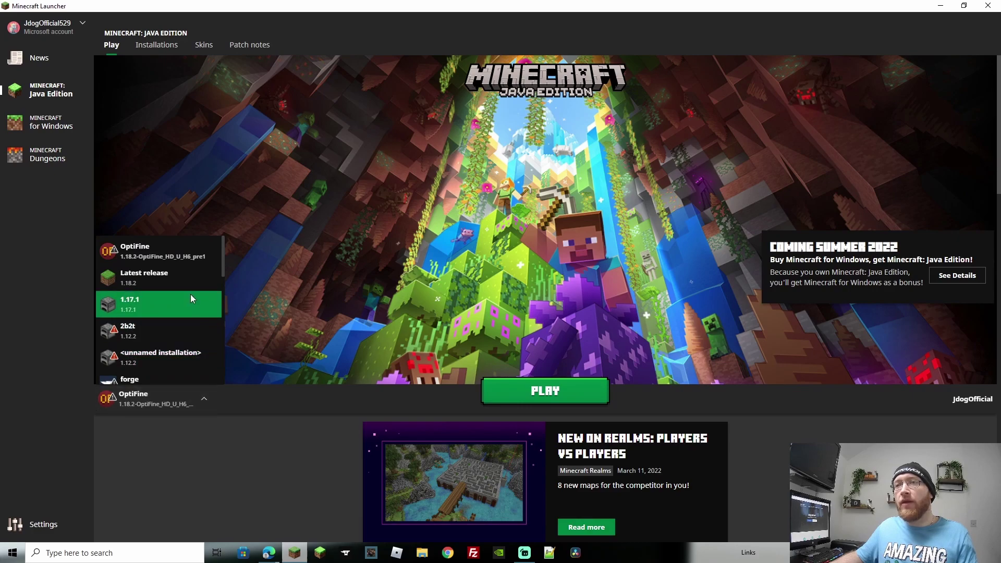
scroll(190, 294, down, 3)
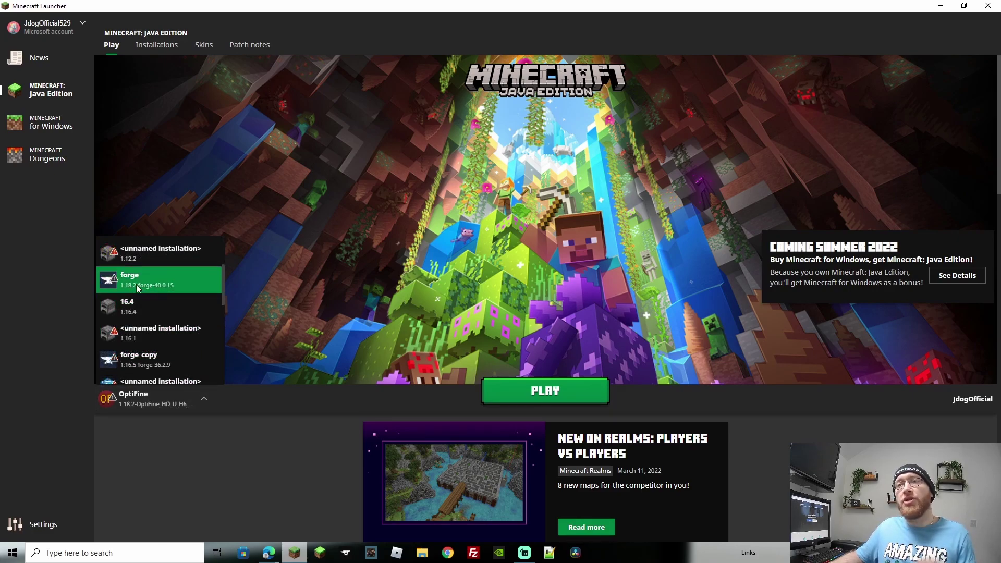
scroll(136, 283, down, 1)
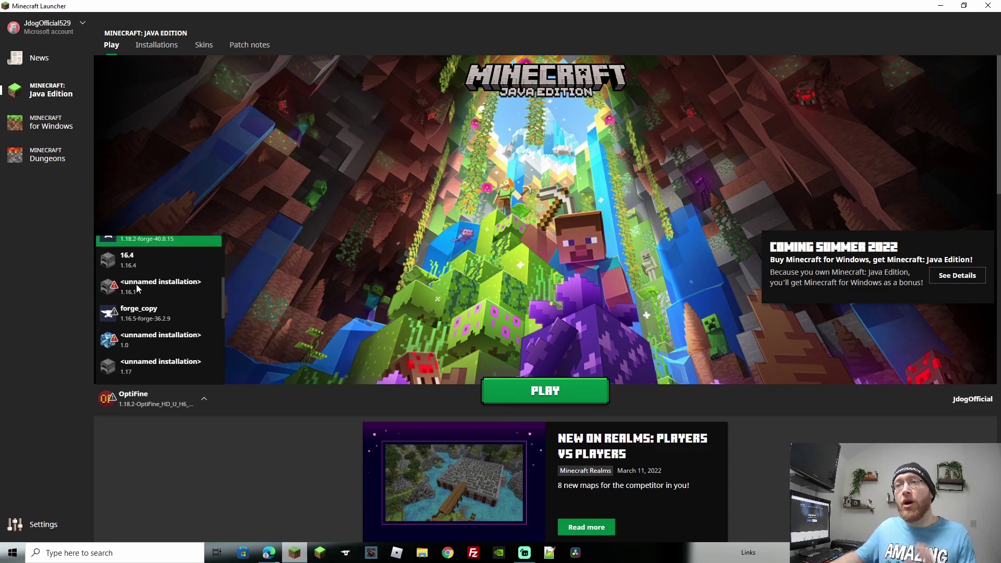
scroll(136, 284, up, 5)
click(152, 46)
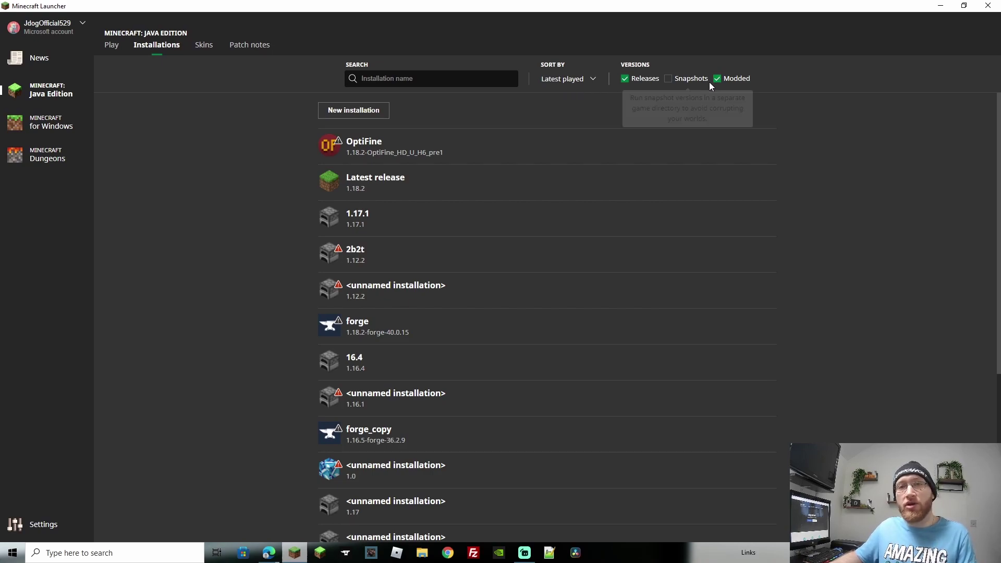
click(367, 116)
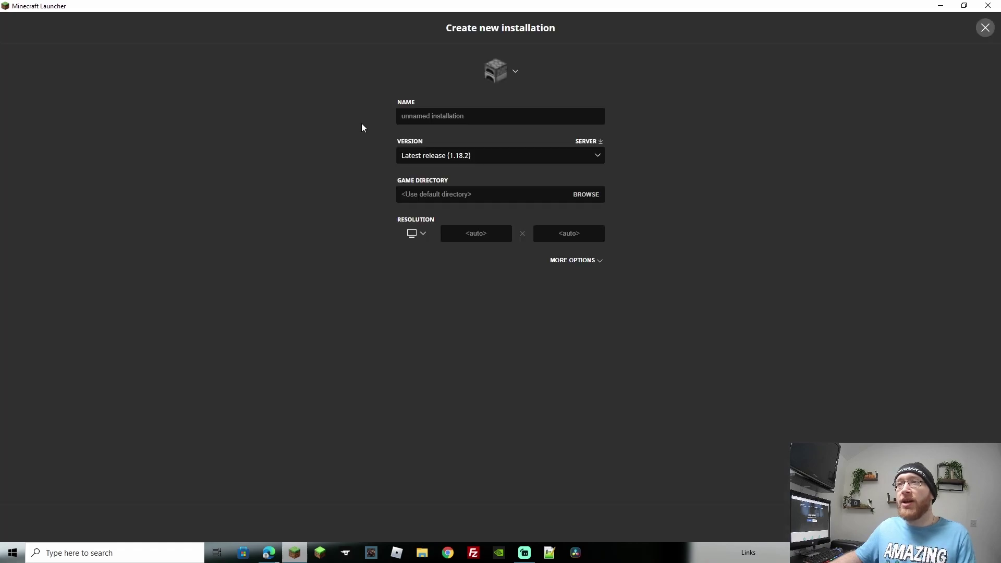
click(473, 158)
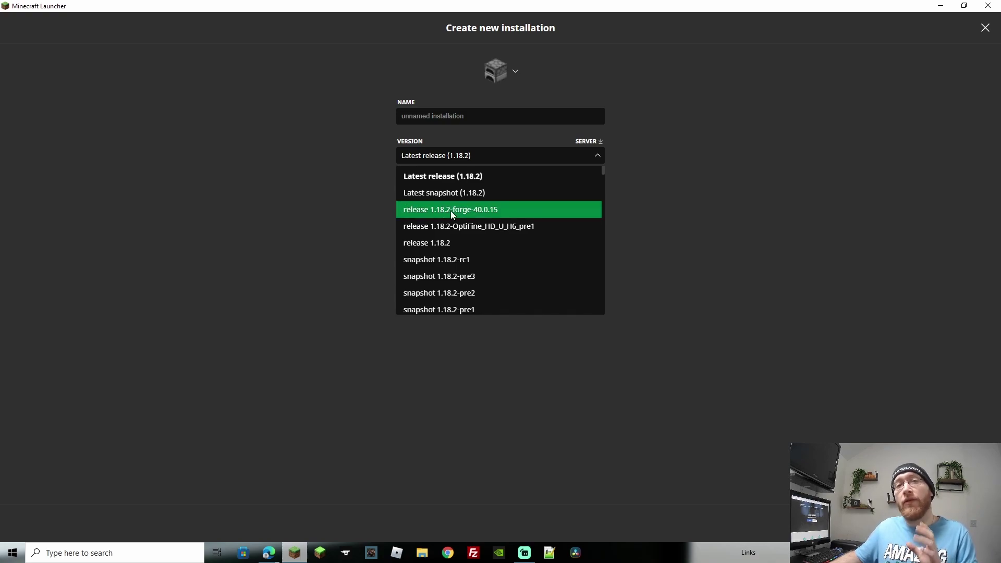
click(452, 214)
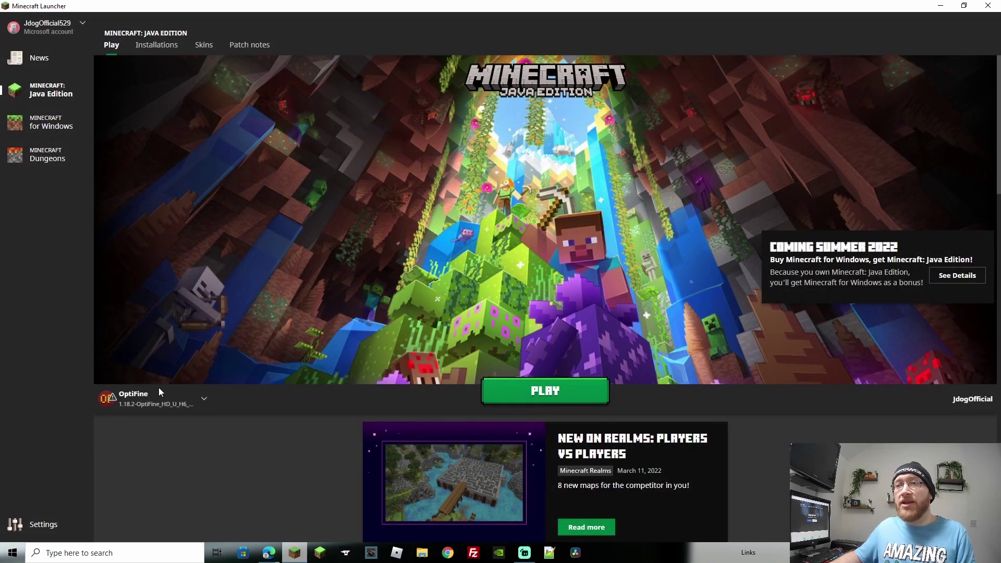
Step: Choose the forge 1.18.2-forge-40.0.15 installation as the one to play
click(153, 402)
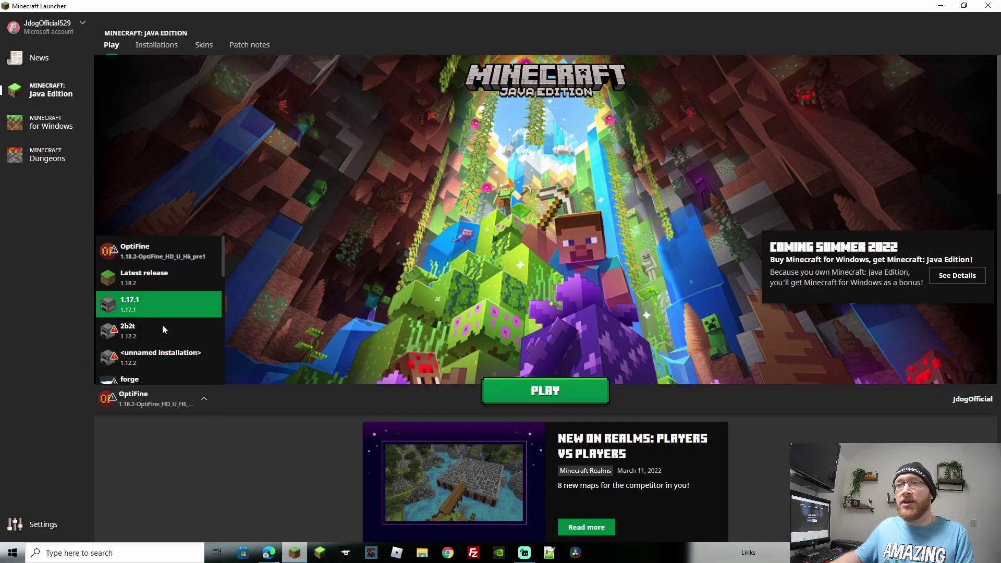
click(157, 377)
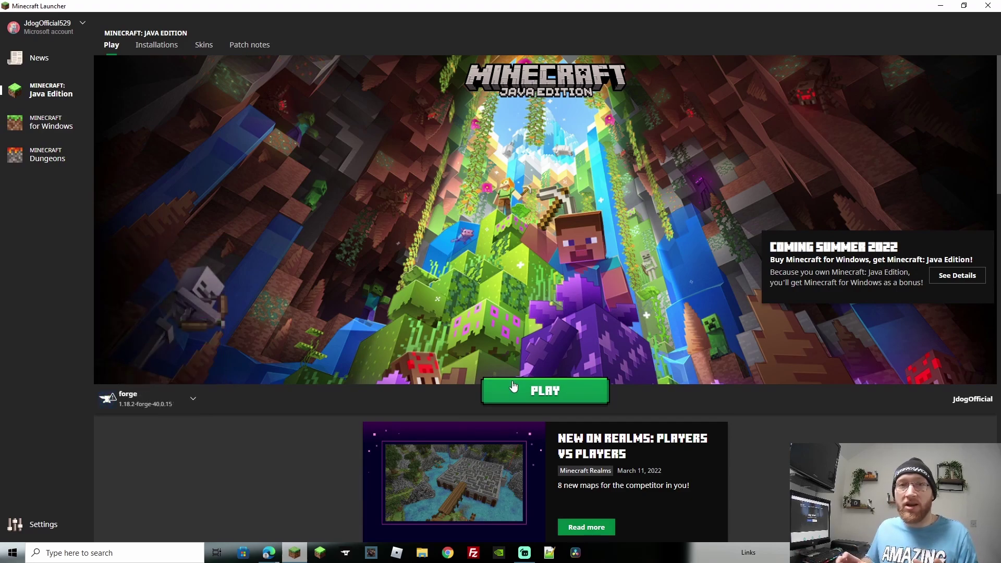
Step: Look inside the mods folder of .minecraft, reached through %appdata%, and close the file window
click(109, 552)
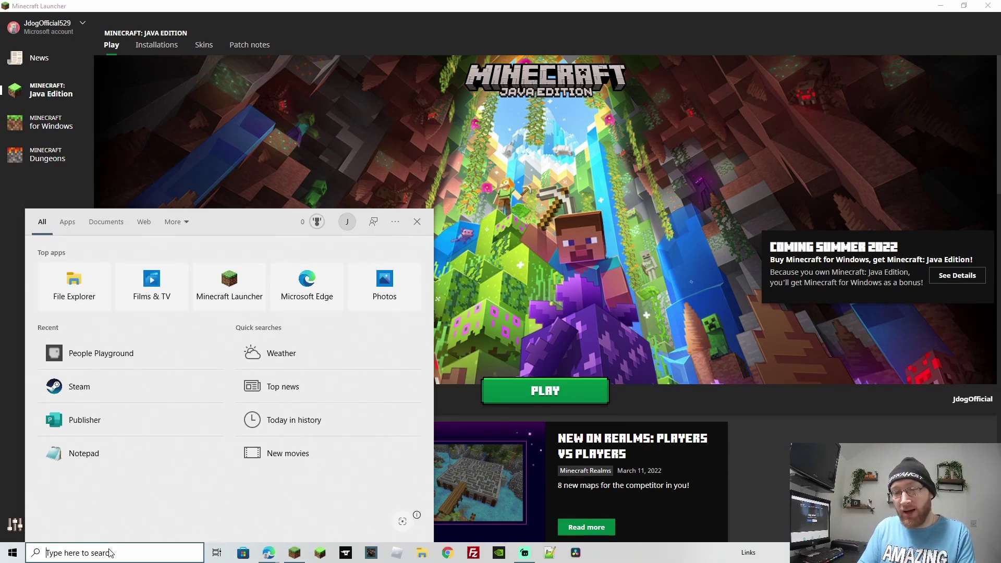
text(%appdata%)
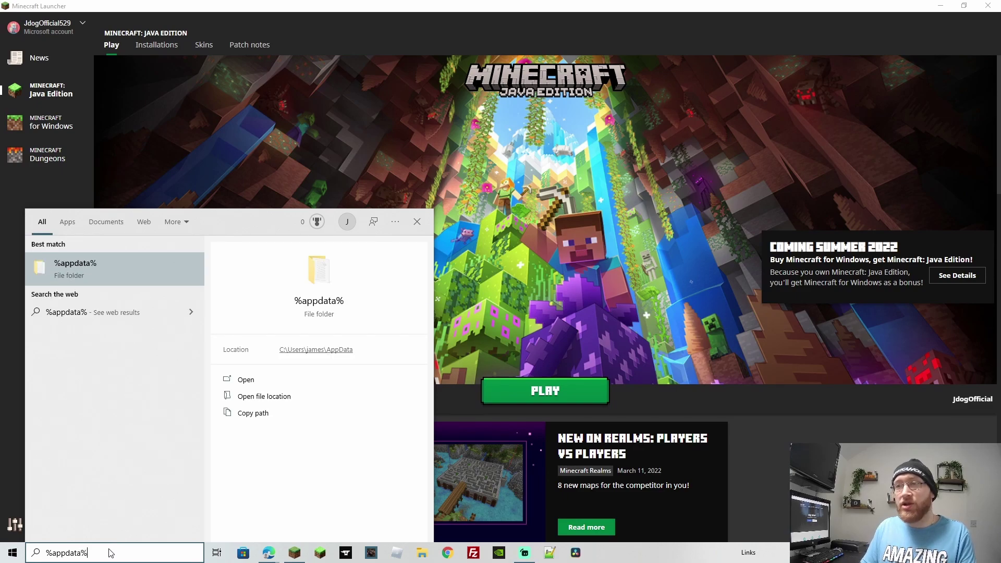
key(Return)
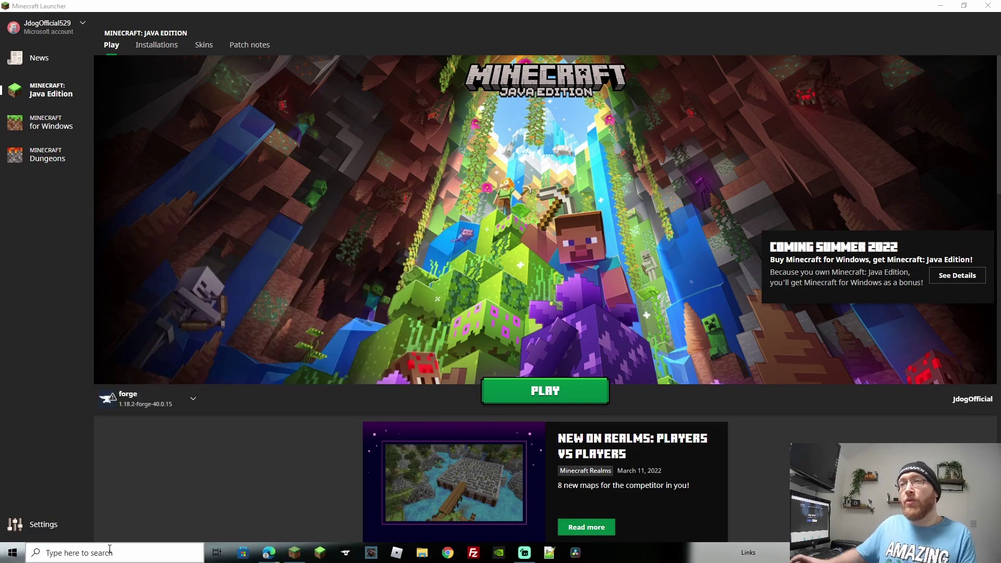
click(572, 185)
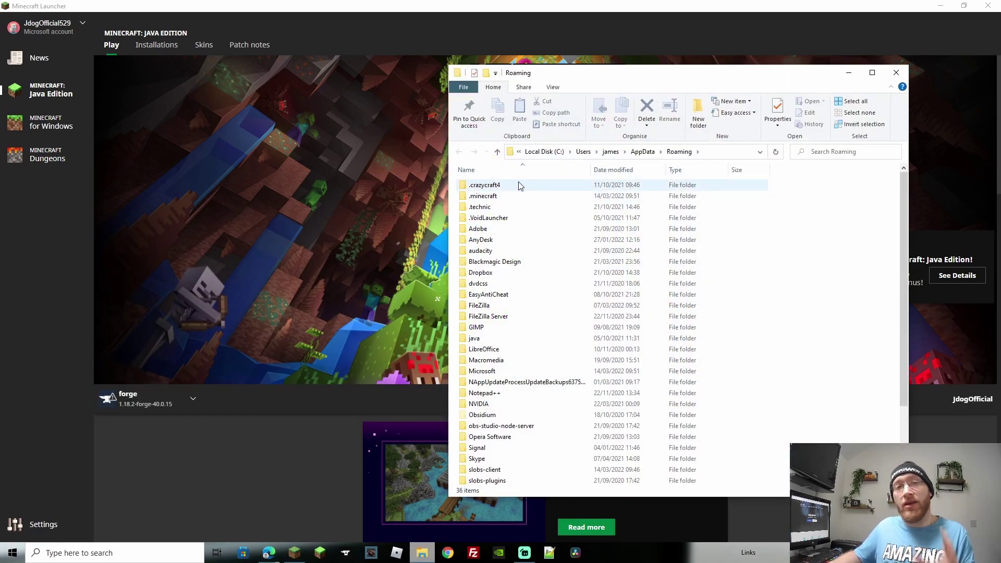
double_click(496, 196)
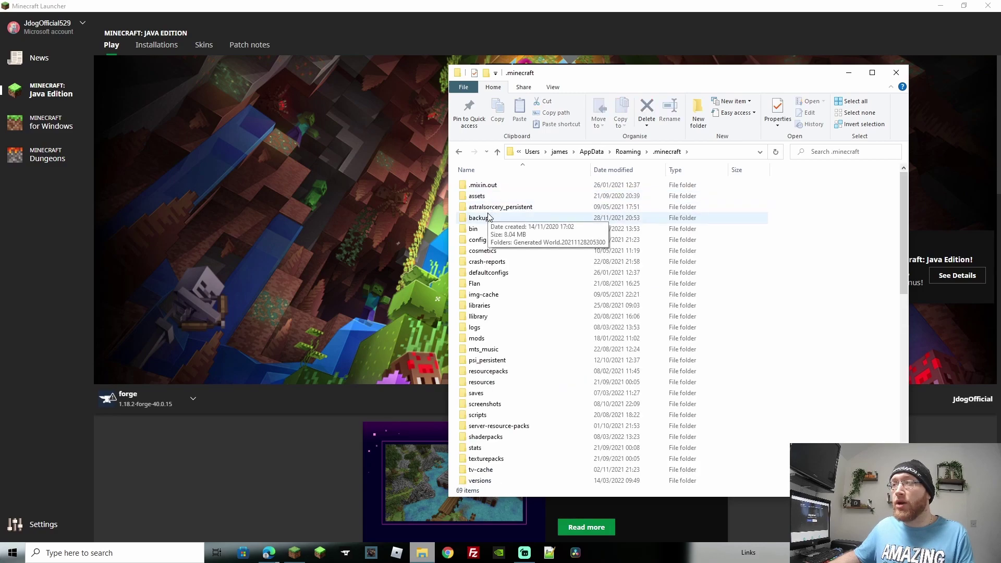
double_click(487, 339)
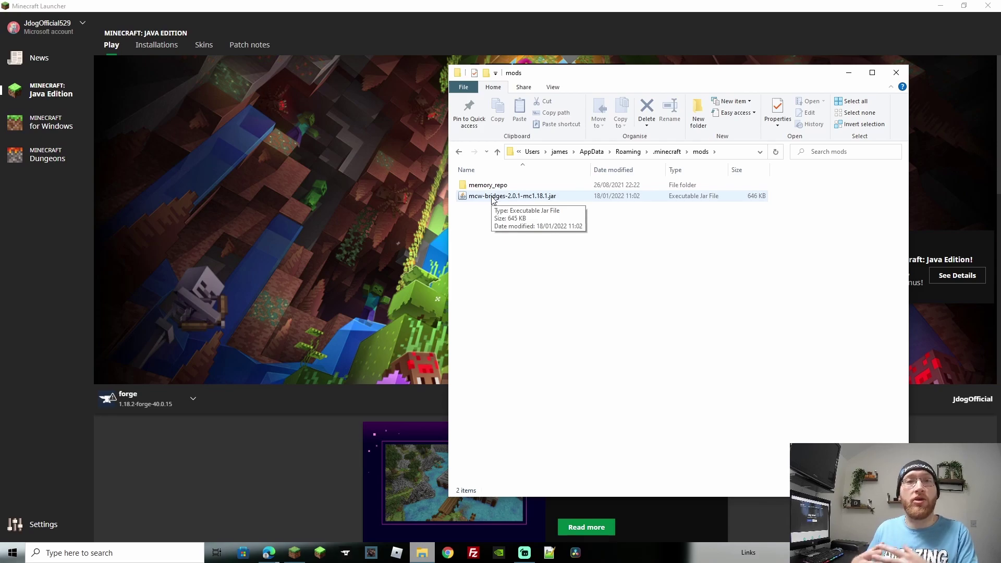
key(alt+F4)
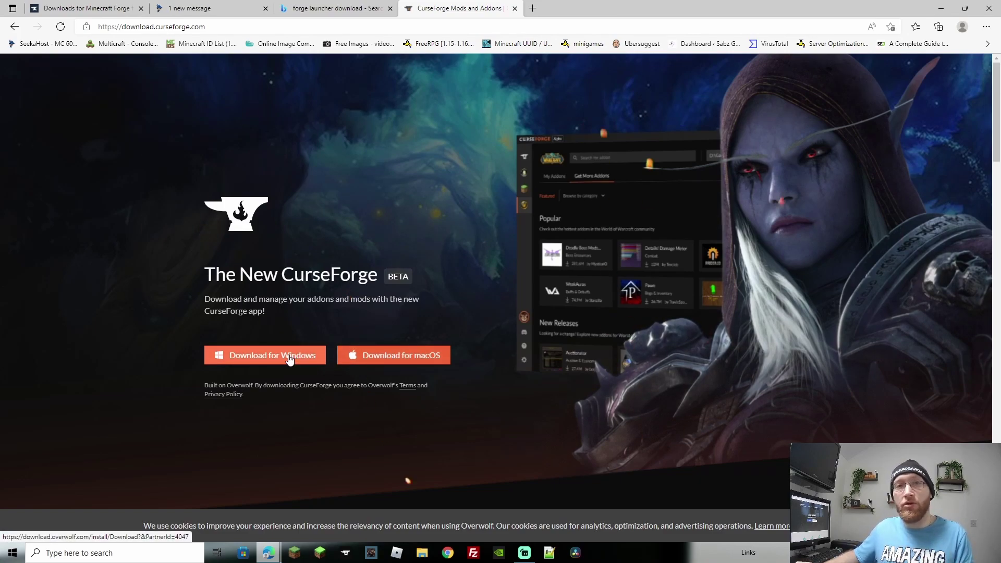
Step: Switch to the CurseForge app and choose Minecraft from its games to show the installed modpacks
click(346, 554)
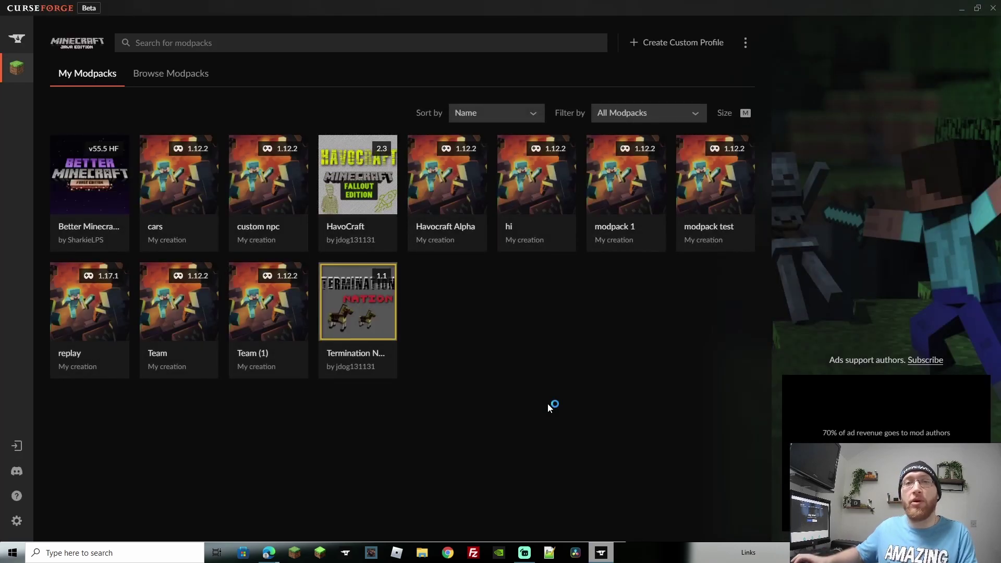
click(19, 42)
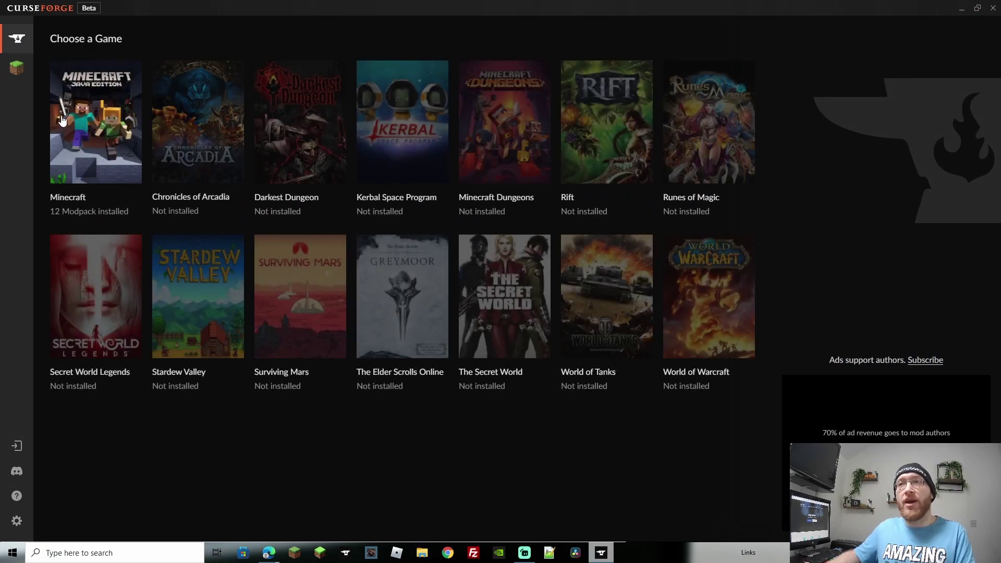
click(91, 146)
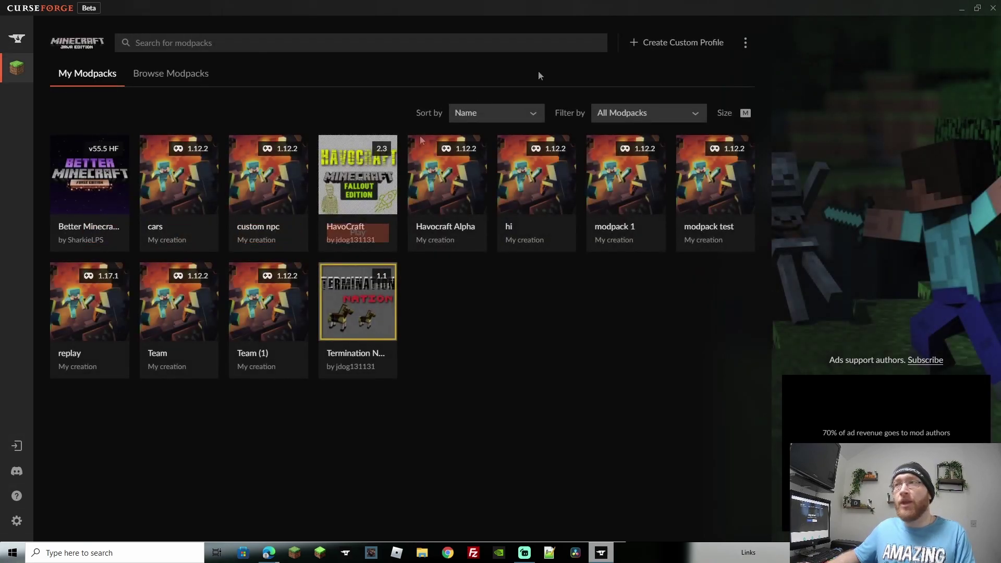
Step: Create a custom profile named test for Minecraft 1.18.2 with game type Forge and modloader forge-40.0.15
click(675, 43)
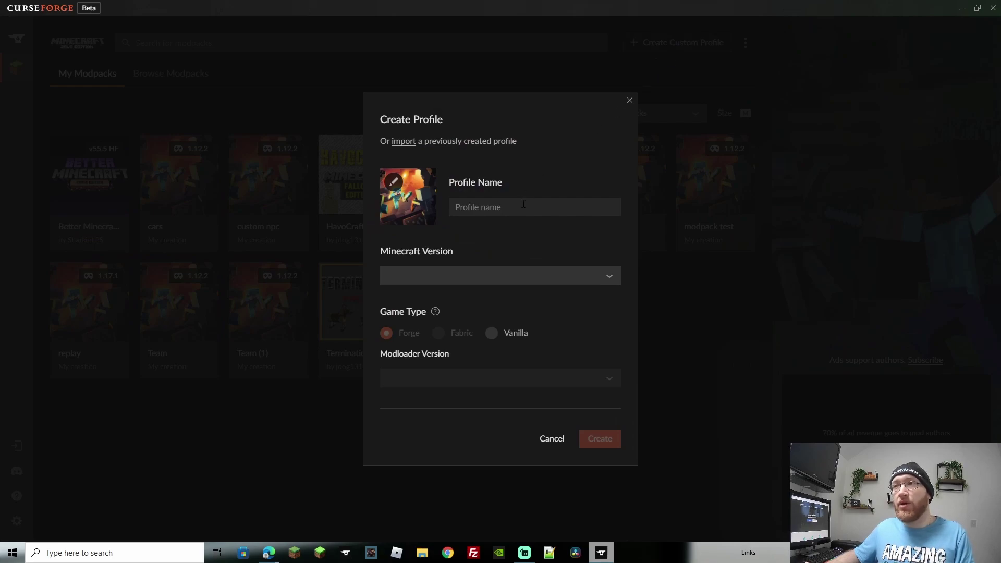
click(619, 276)
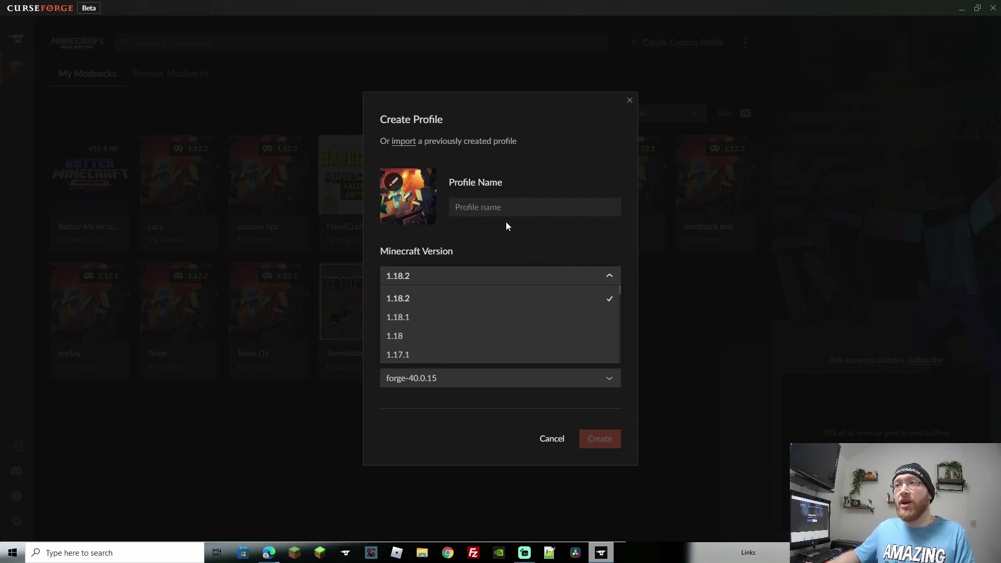
click(410, 298)
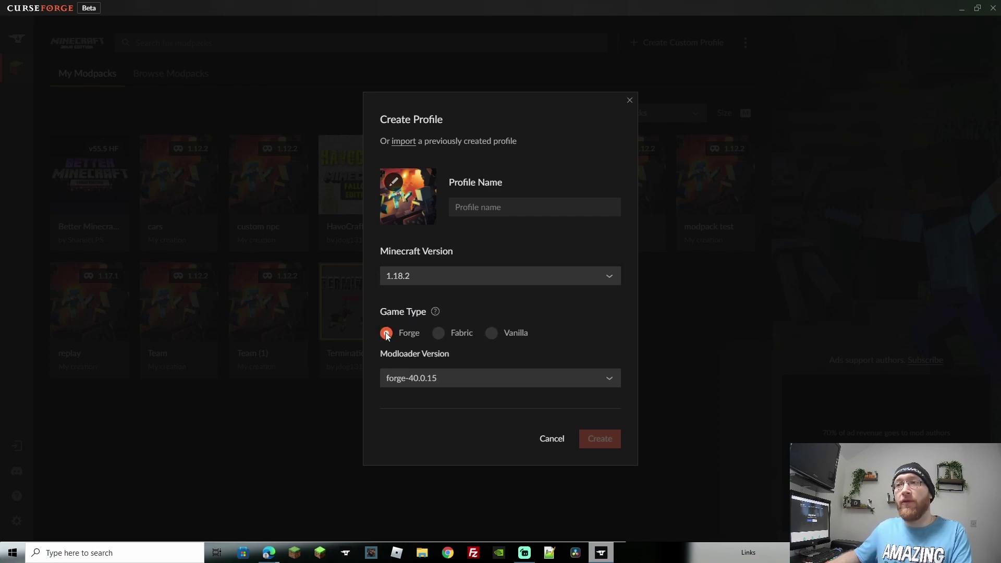
text(test)
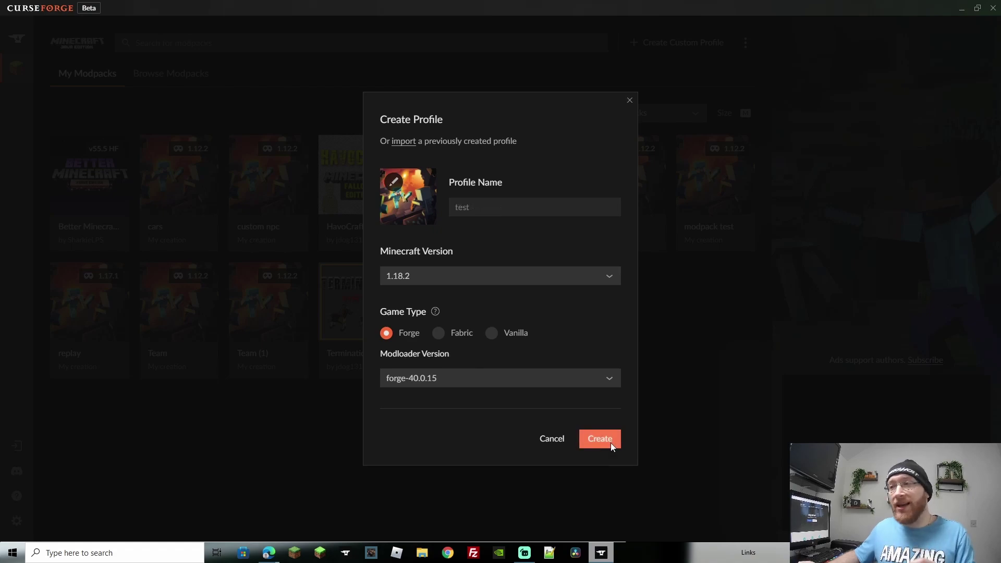
click(611, 442)
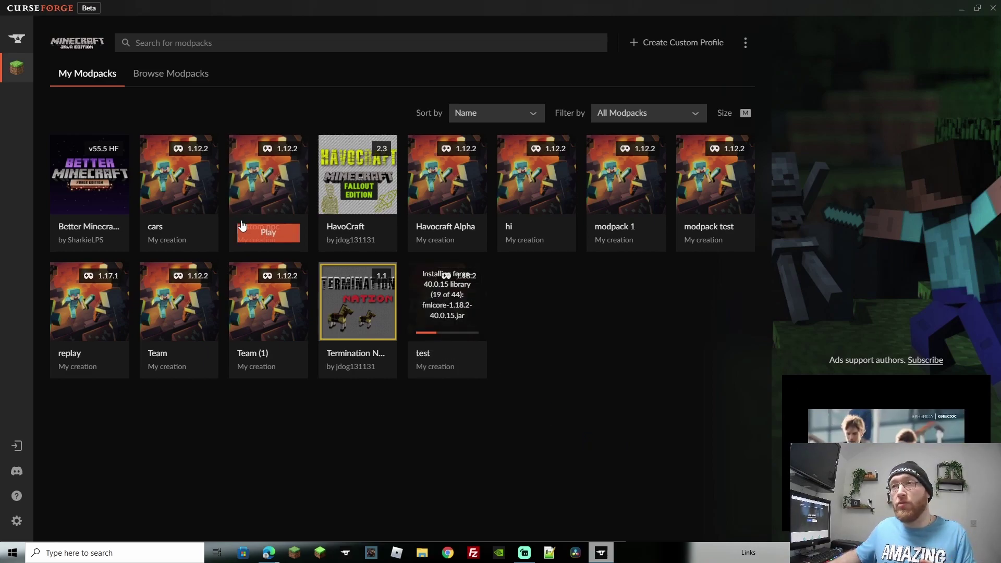
Step: Look at the installed mods of the custom npc profile and return to the modpack overview
click(279, 197)
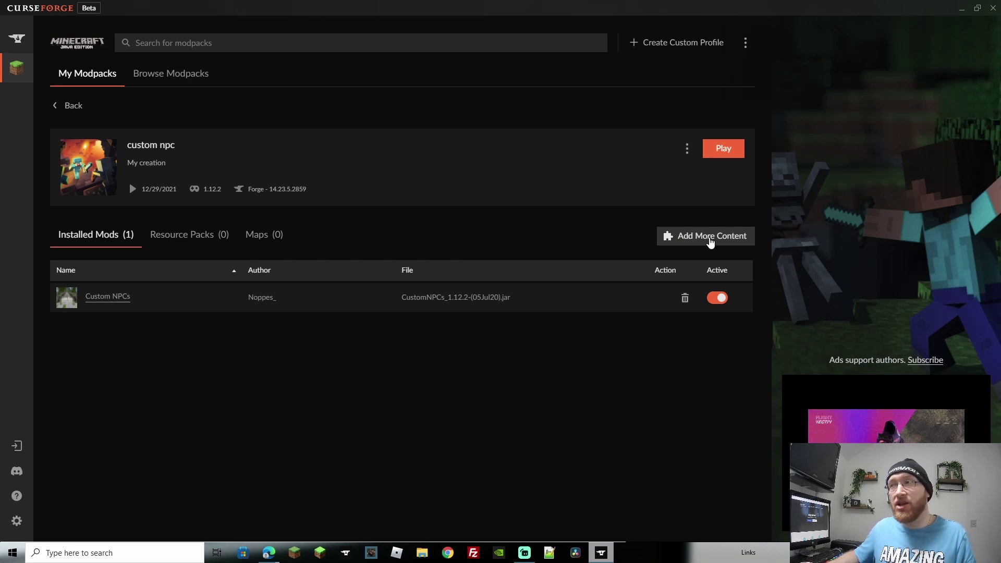
click(698, 239)
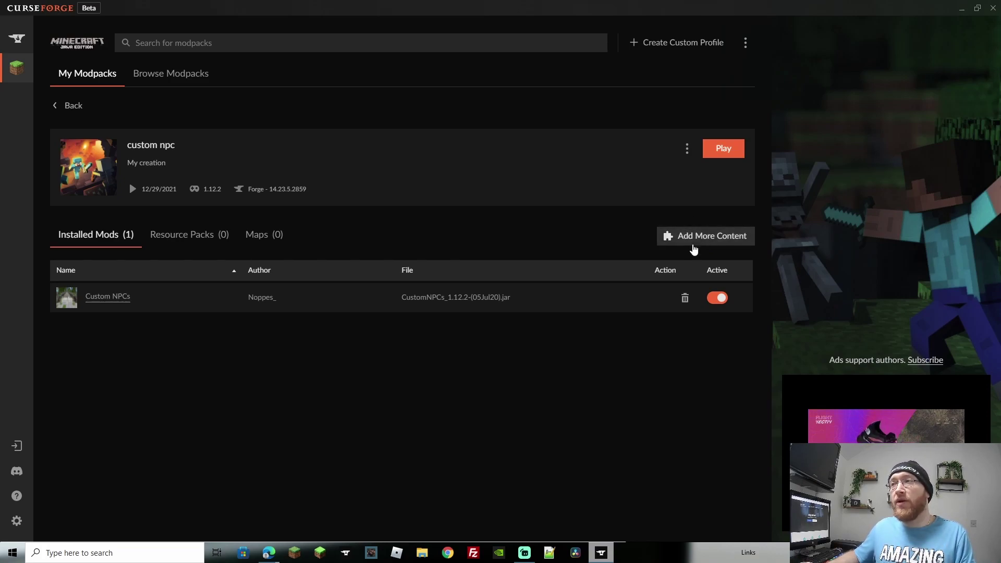
click(61, 111)
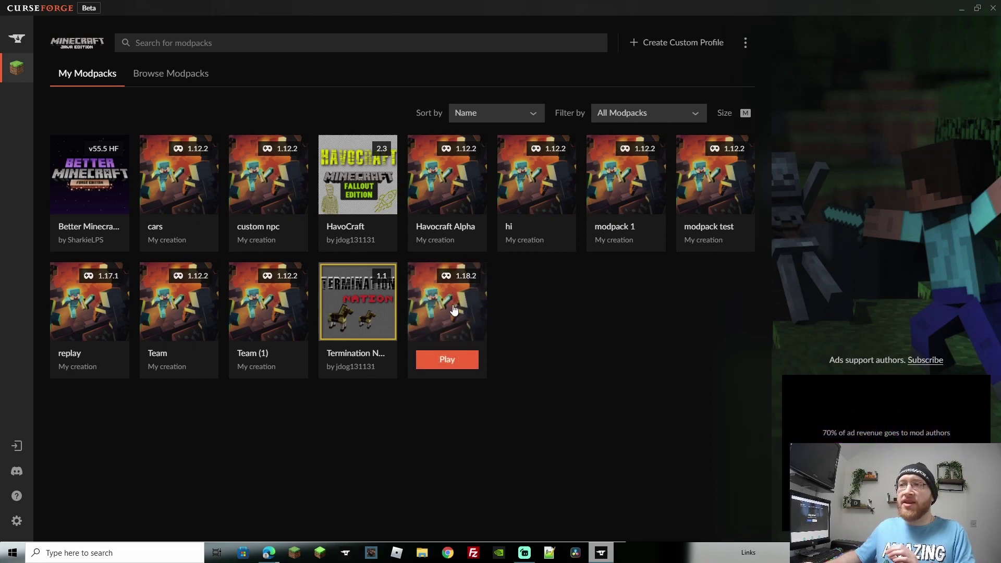
Step: Browse the mods that can be added to the test profile and return to the modpack overview
click(453, 295)
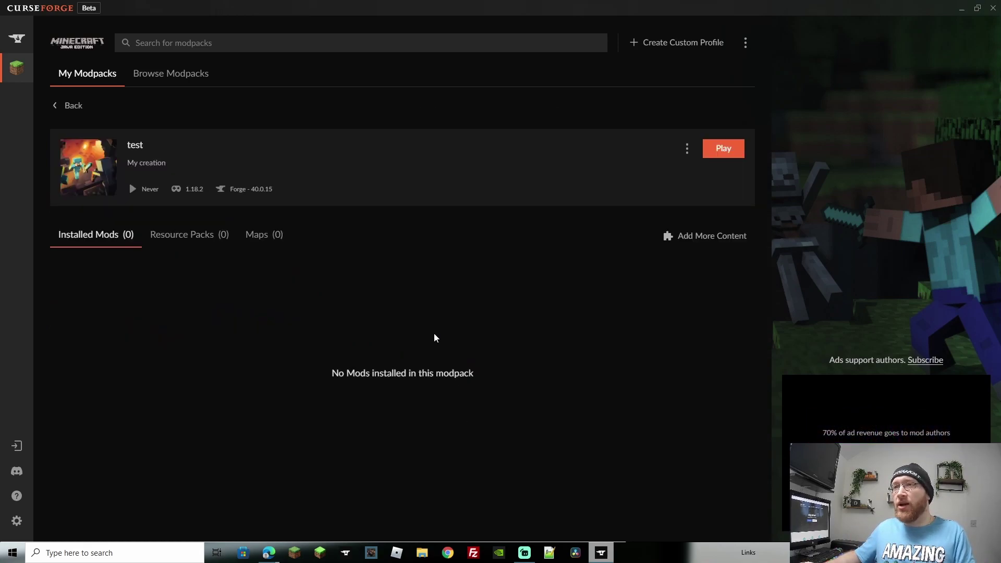
click(710, 238)
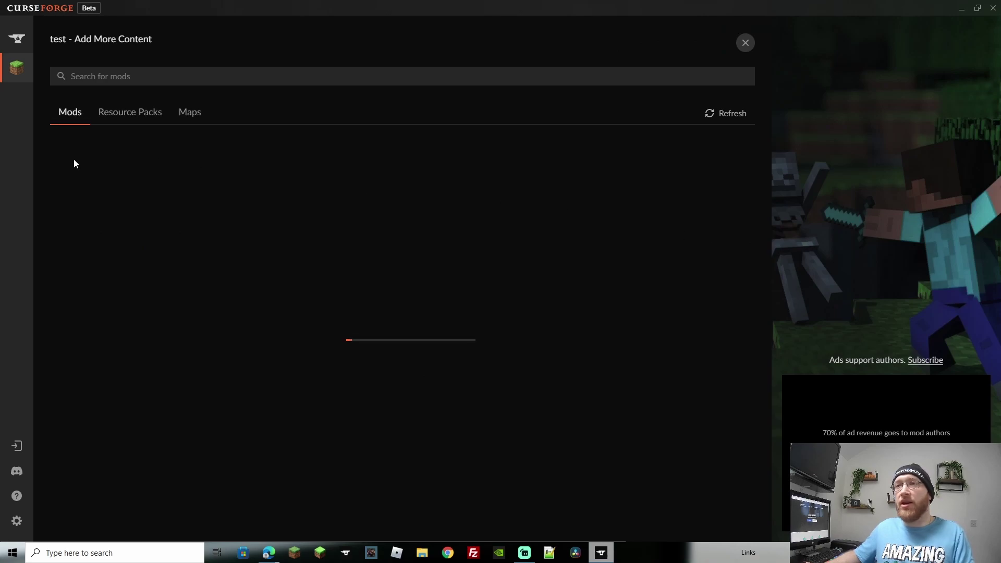
scroll(157, 281, down, 4)
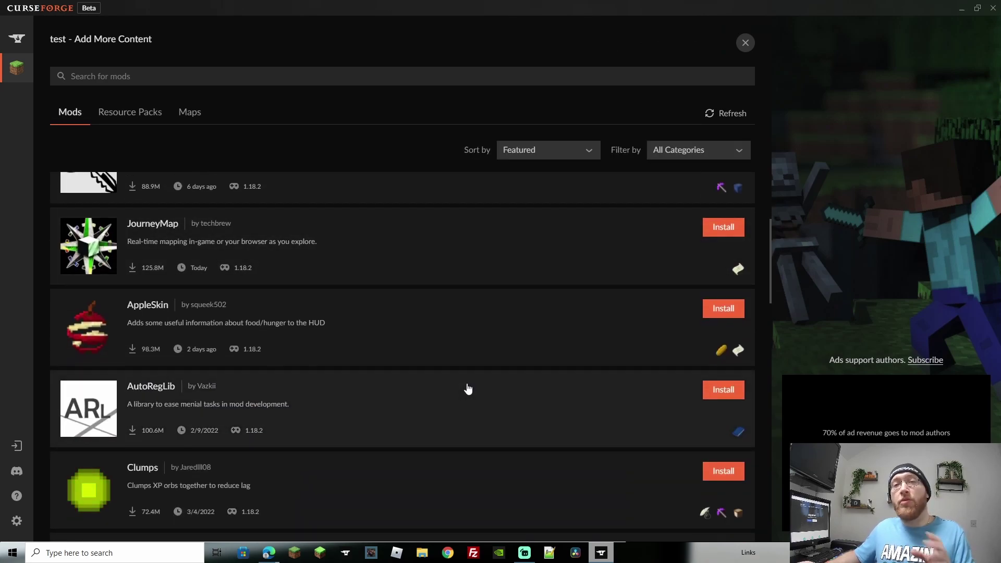
scroll(250, 316, down, 1)
scroll(599, 271, up, 5)
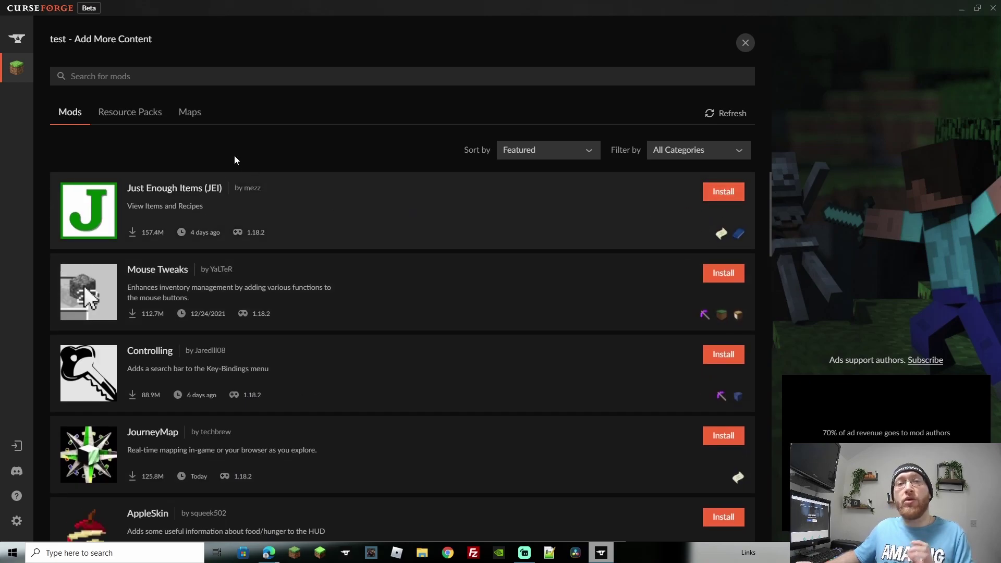
click(16, 67)
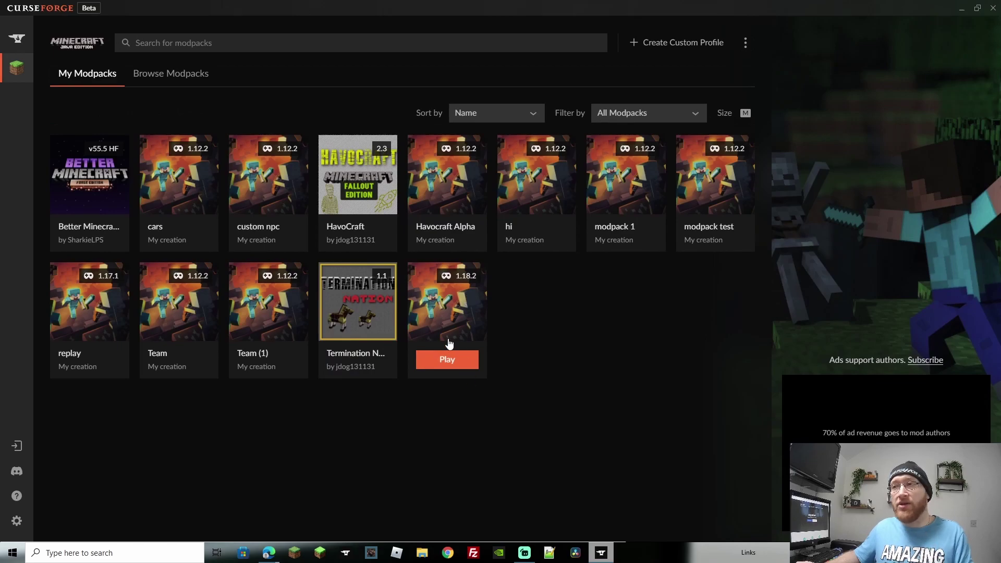